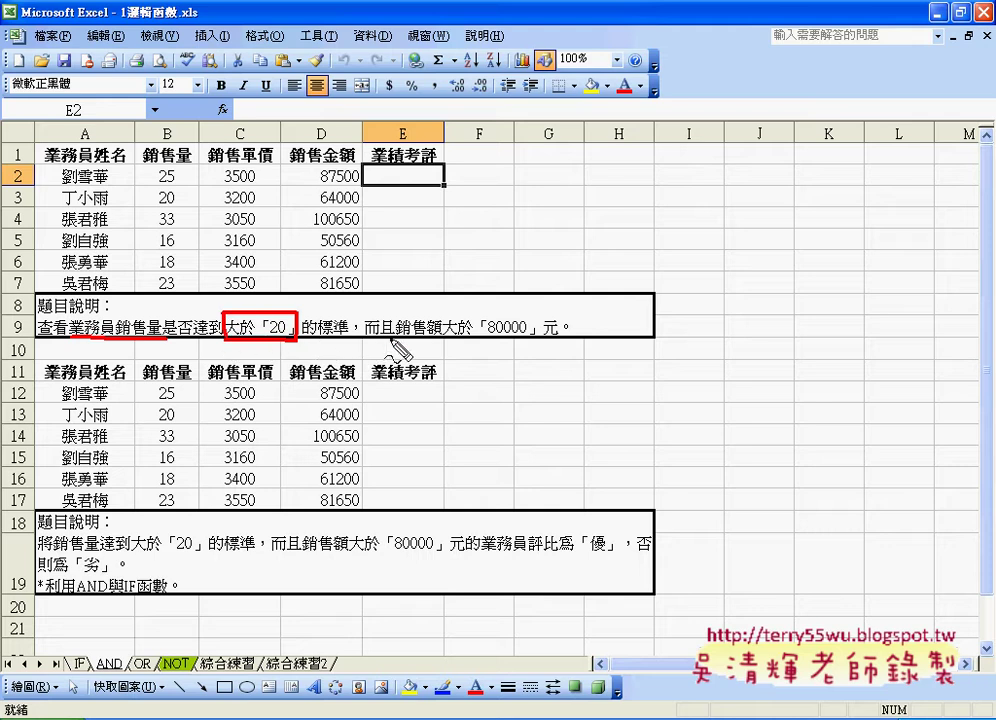
{"action": "left_click_drag", "start_coordinate": [393, 340], "coordinate": [541, 339]}
{"action": "left_click_drag", "start_coordinate": [268, 298], "coordinate": [291, 293]}
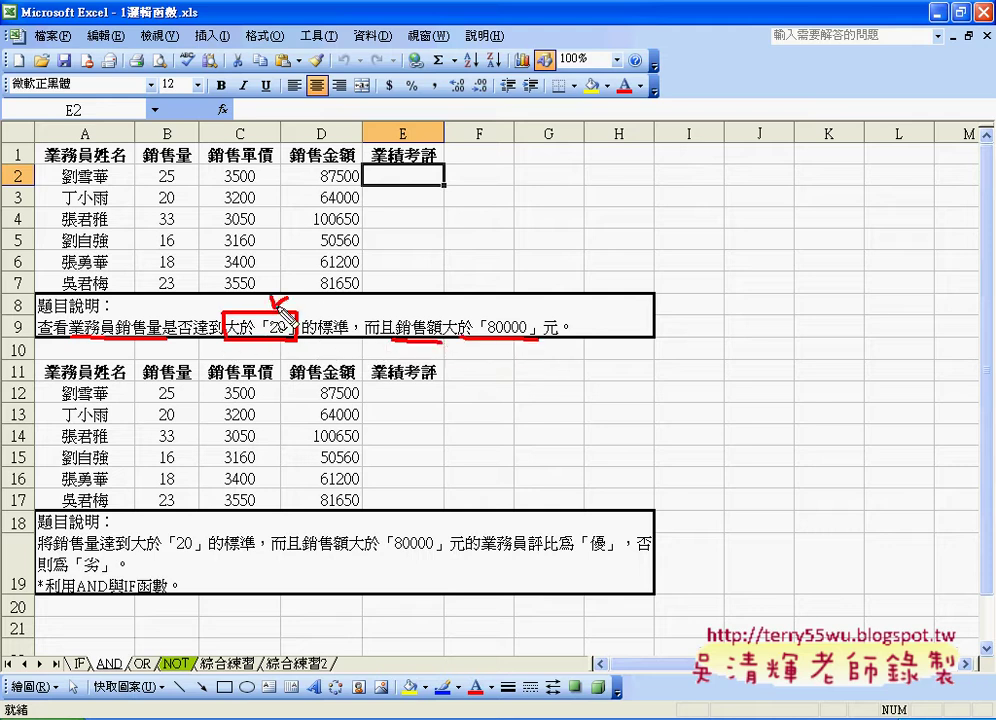
{"action": "left_click_drag", "start_coordinate": [488, 300], "coordinate": [515, 292]}
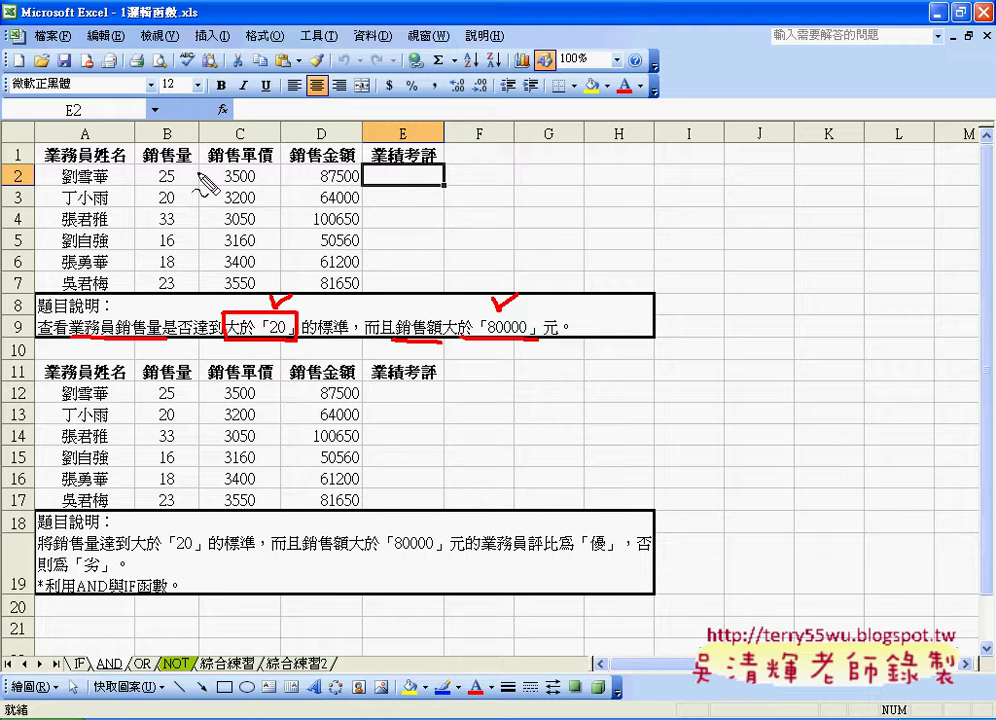
{"action": "mouse_move", "coordinate": [143, 158]}
{"action": "left_mouse_down"}
{"action": "mouse_move", "coordinate": [188, 153]}
{"action": "mouse_move", "coordinate": [189, 173]}
{"action": "left_mouse_up"}
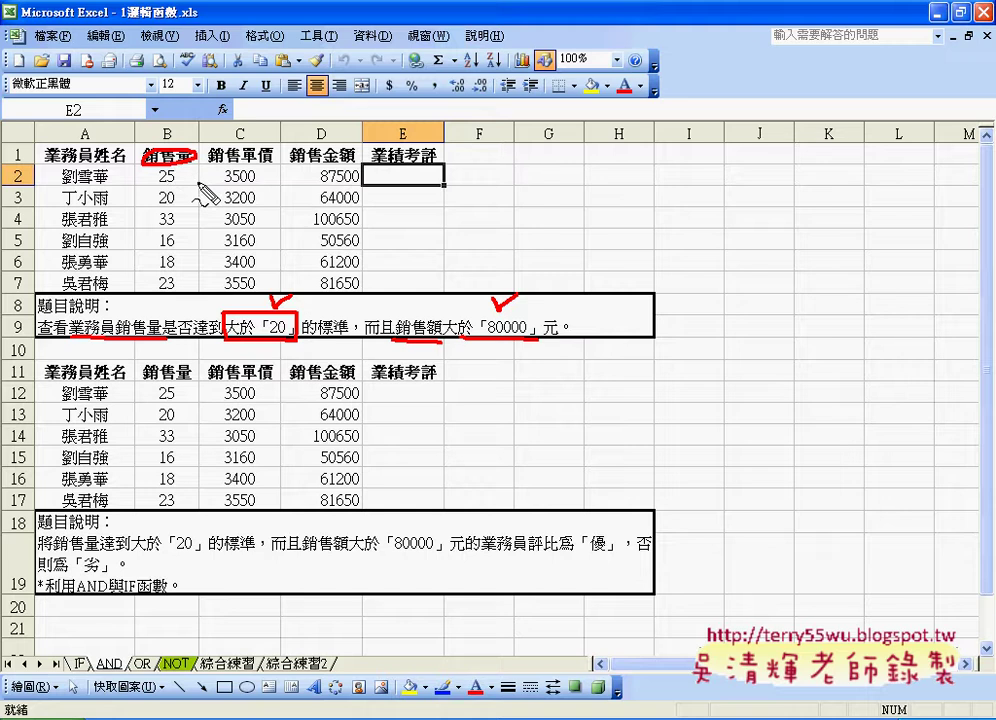
{"action": "mouse_move", "coordinate": [352, 162]}
{"action": "left_mouse_down"}
{"action": "mouse_move", "coordinate": [357, 151]}
{"action": "mouse_move", "coordinate": [348, 162]}
{"action": "left_mouse_up"}
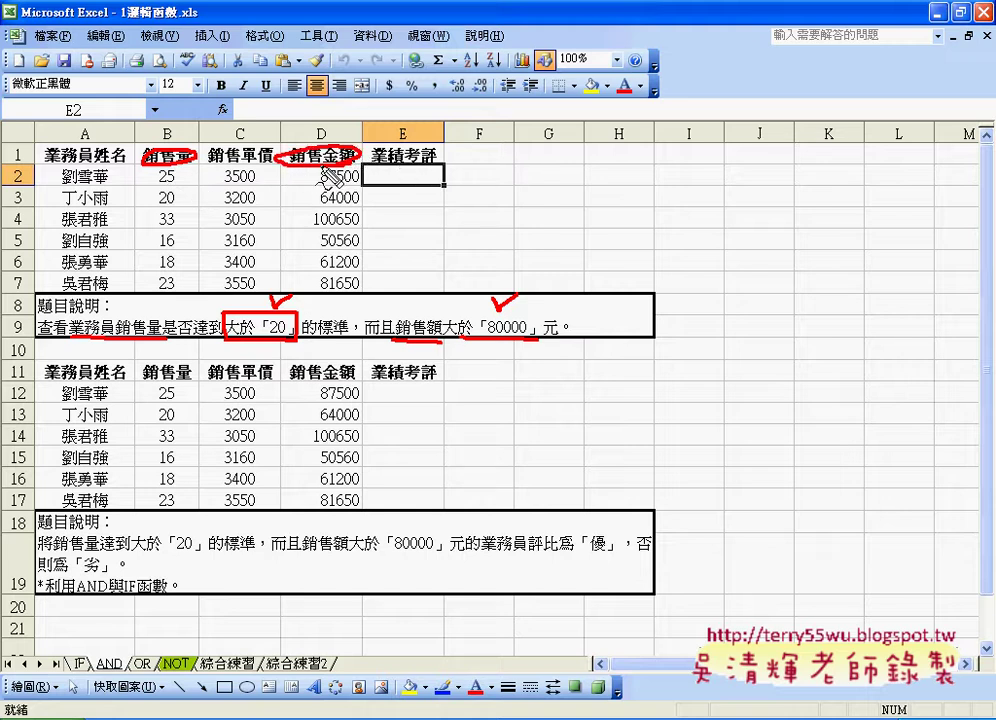
{"action": "key", "text": "Escape"}
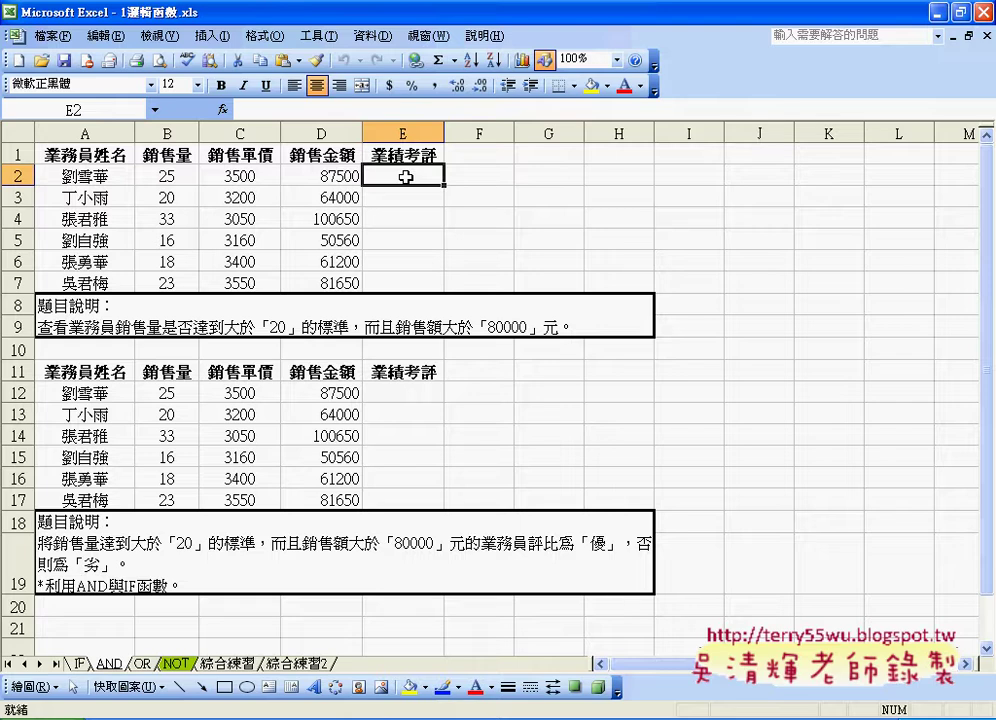
Insert the IF function in cell E2 from the full function list, keeping its arguments dialog clear of the first table.
{"action": "left_click", "coordinate": [222, 109]}
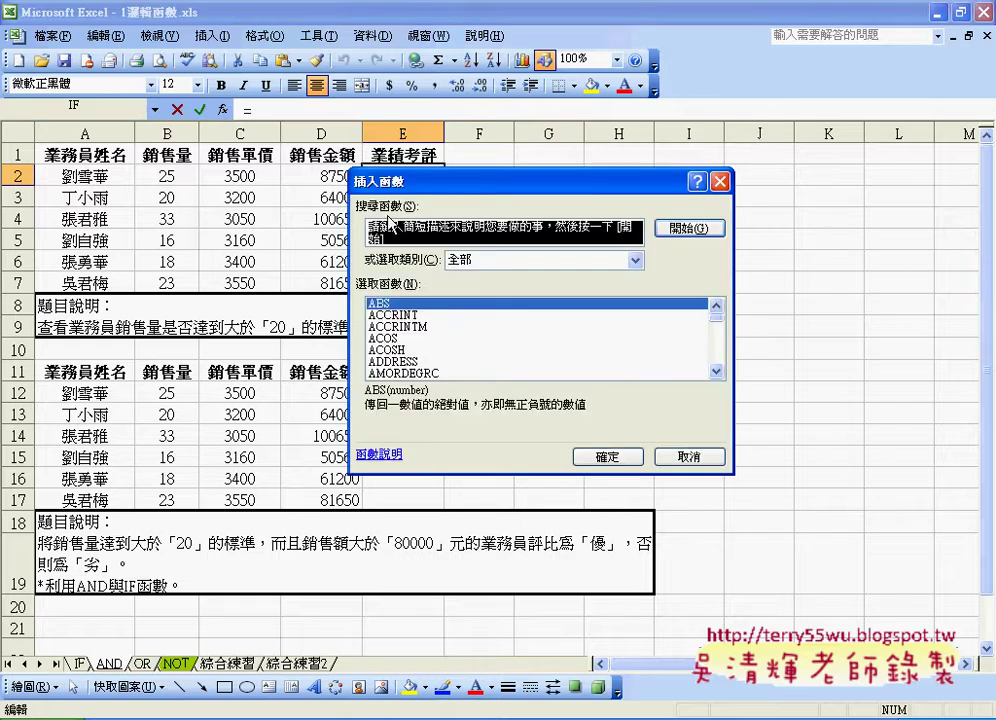
{"action": "left_click", "coordinate": [493, 268]}
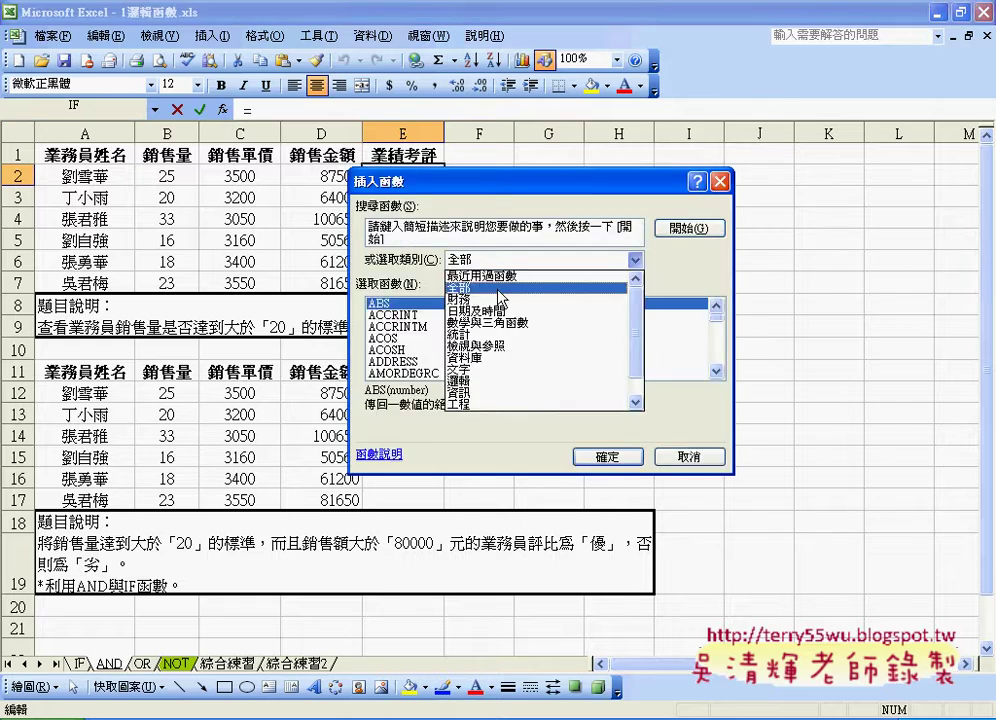
{"action": "left_click", "coordinate": [502, 288]}
{"action": "left_click", "coordinate": [484, 316]}
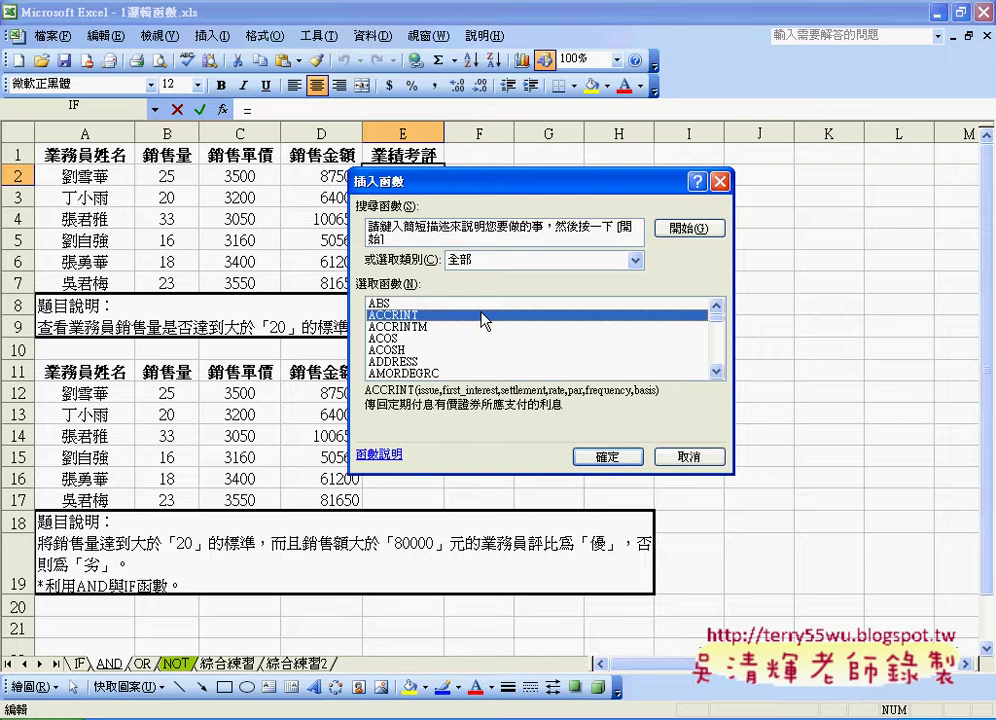
{"action": "key", "text": "i"}
{"action": "key", "text": "ctrl+space"}
{"action": "key", "text": "i"}
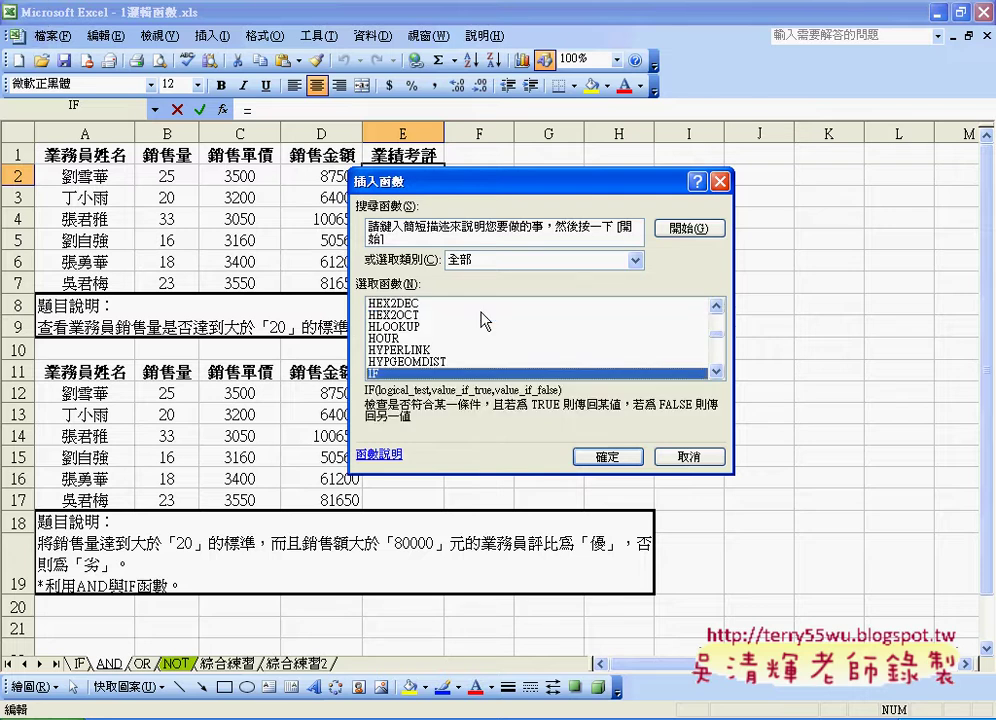
{"action": "key", "text": "Return"}
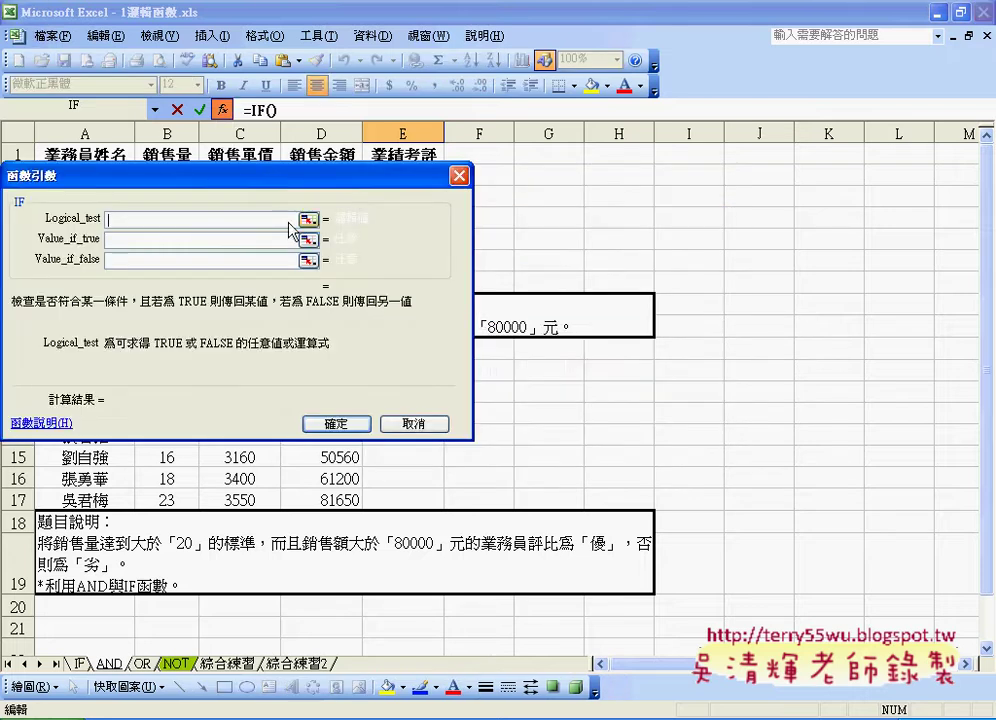
{"action": "left_click_drag", "start_coordinate": [268, 193], "coordinate": [447, 365]}
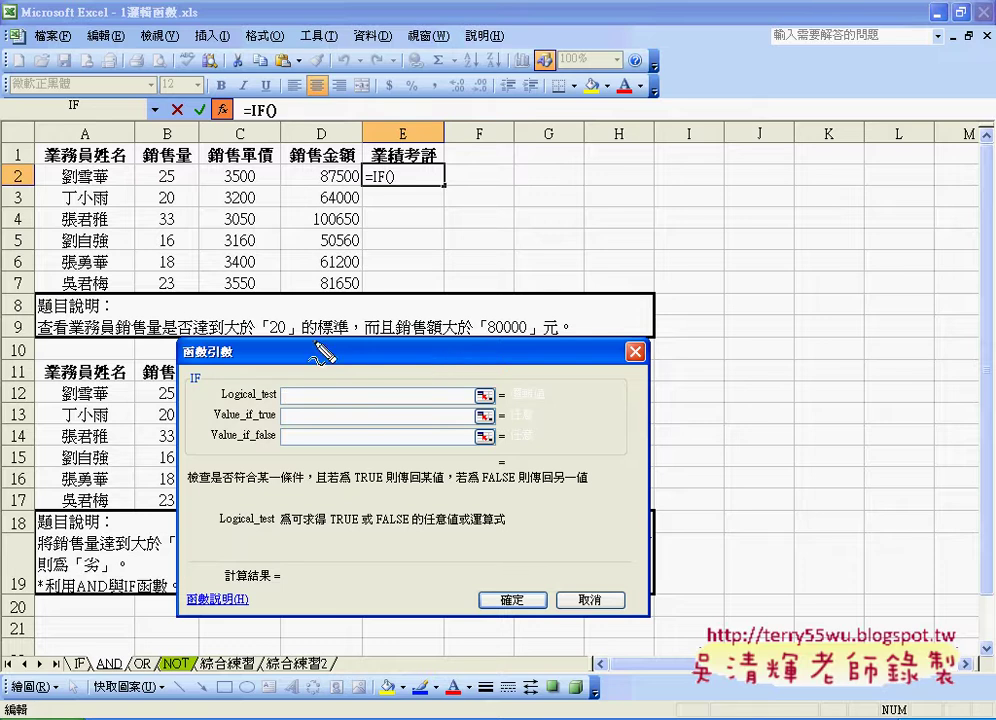
{"action": "left_click_drag", "start_coordinate": [281, 341], "coordinate": [277, 340]}
{"action": "mouse_move", "coordinate": [520, 352]}
{"action": "left_mouse_down"}
{"action": "mouse_move", "coordinate": [511, 340]}
{"action": "mouse_move", "coordinate": [408, 383]}
{"action": "left_mouse_up"}
{"action": "mouse_move", "coordinate": [280, 342]}
{"action": "left_mouse_down"}
{"action": "mouse_move", "coordinate": [333, 392]}
{"action": "mouse_move", "coordinate": [316, 400]}
{"action": "left_mouse_up"}
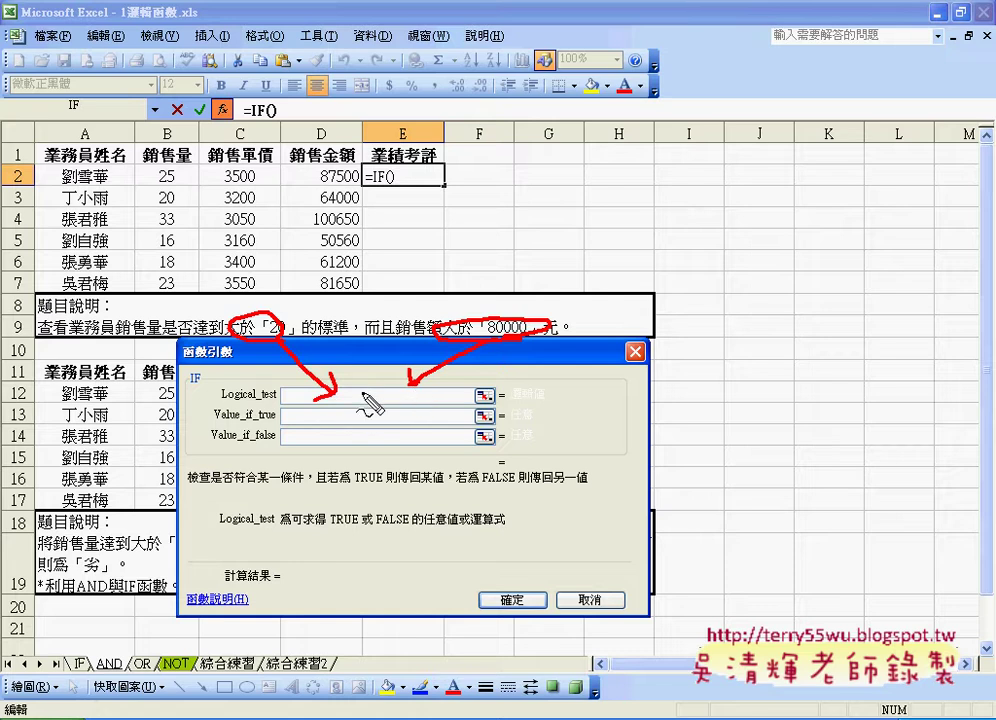
{"action": "mouse_move", "coordinate": [368, 381]}
{"action": "left_mouse_down"}
{"action": "mouse_move", "coordinate": [350, 405]}
{"action": "mouse_move", "coordinate": [371, 394]}
{"action": "mouse_move", "coordinate": [376, 408]}
{"action": "mouse_move", "coordinate": [379, 395]}
{"action": "mouse_move", "coordinate": [419, 409]}
{"action": "mouse_move", "coordinate": [428, 387]}
{"action": "left_mouse_up"}
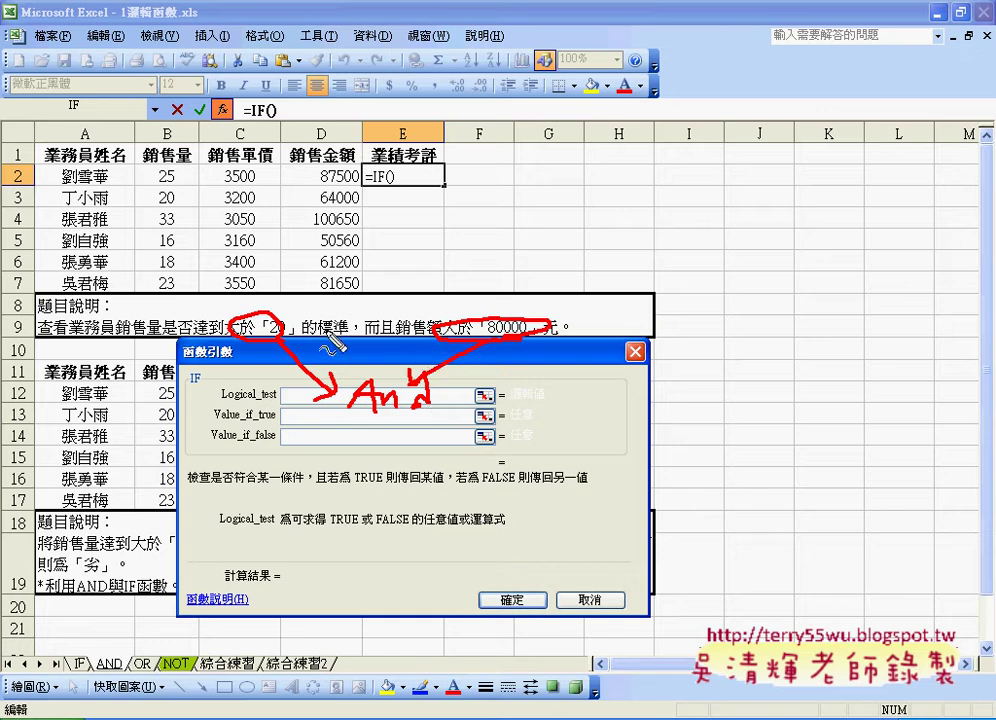
{"action": "left_click_drag", "start_coordinate": [352, 290], "coordinate": [416, 291]}
{"action": "key", "text": "Escape"}
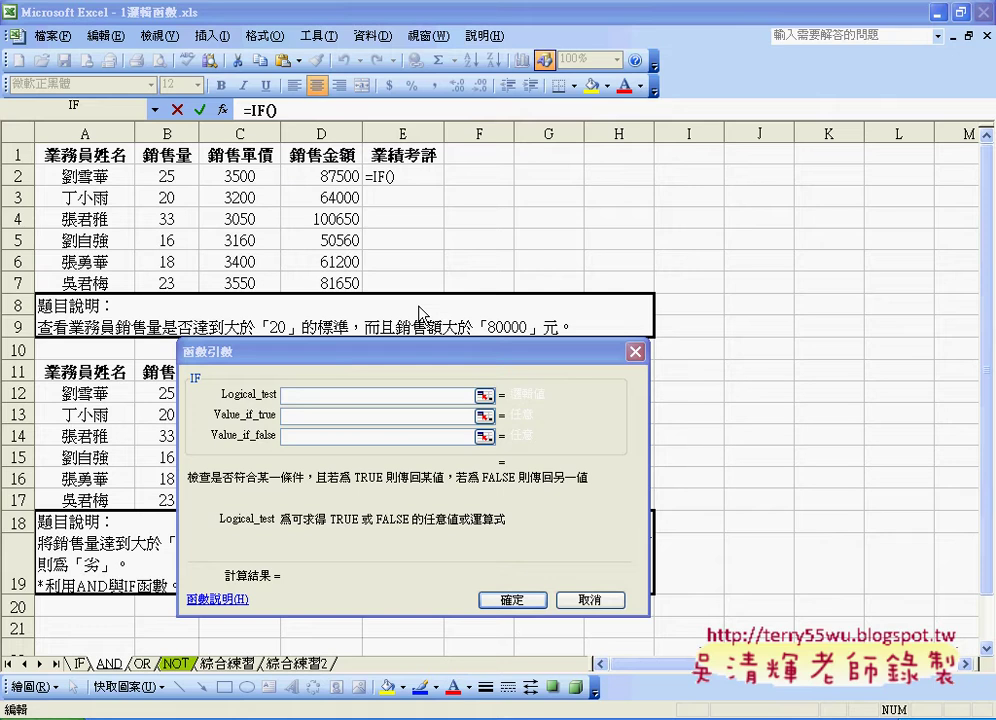
Nest the AND function inside the IF function's Logical_test argument, choosing it from the full function list.
{"action": "left_click", "coordinate": [324, 396]}
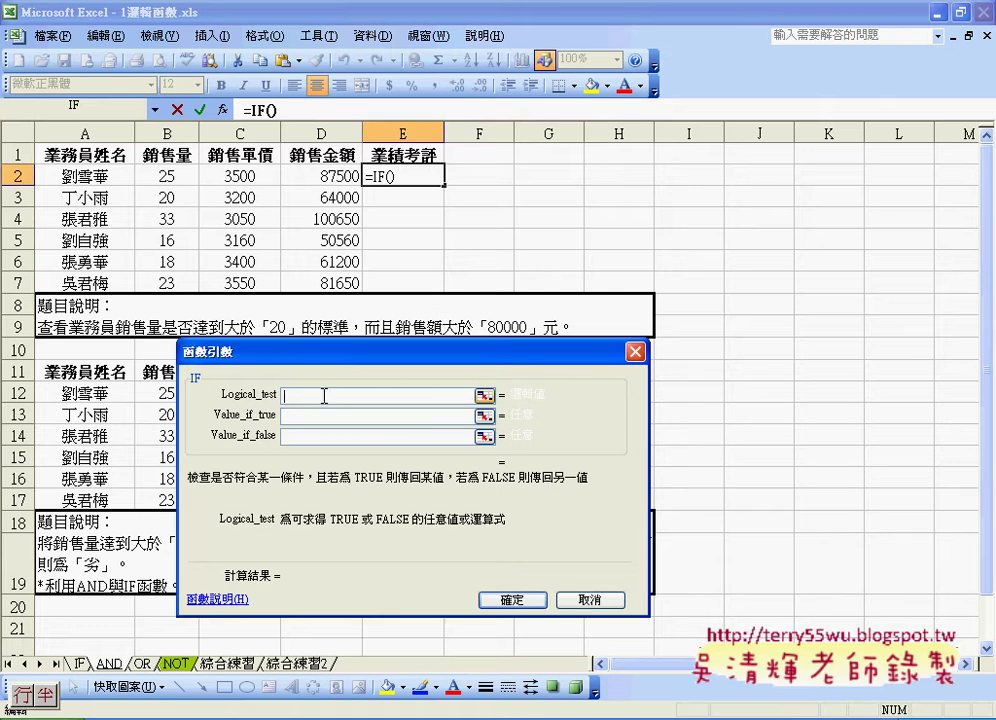
{"action": "left_click", "coordinate": [155, 109]}
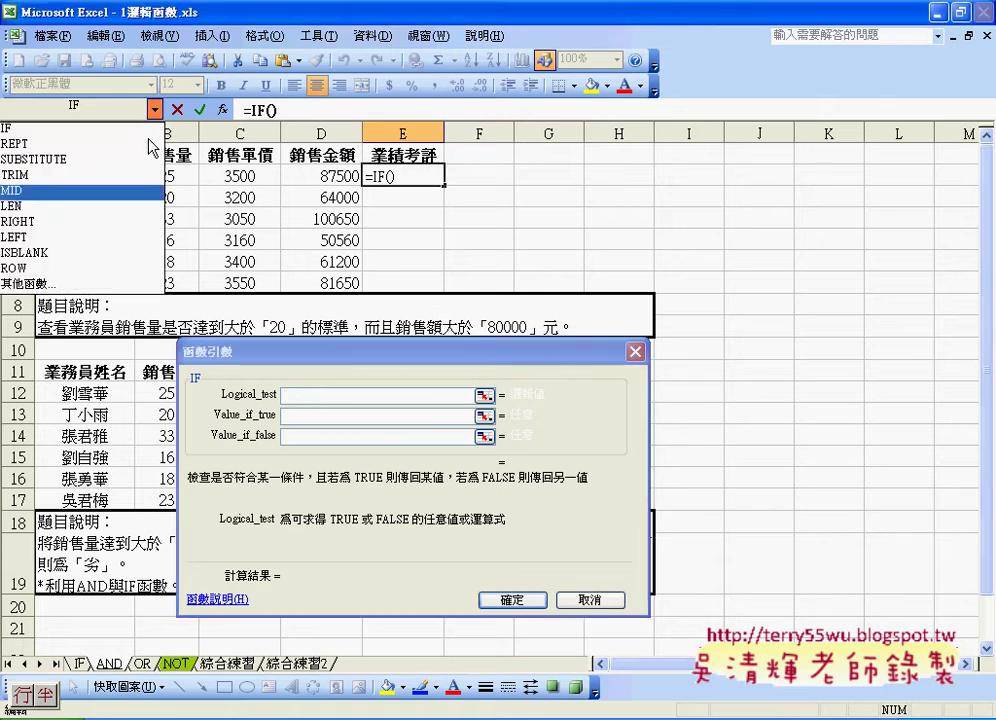
{"action": "left_click", "coordinate": [129, 285]}
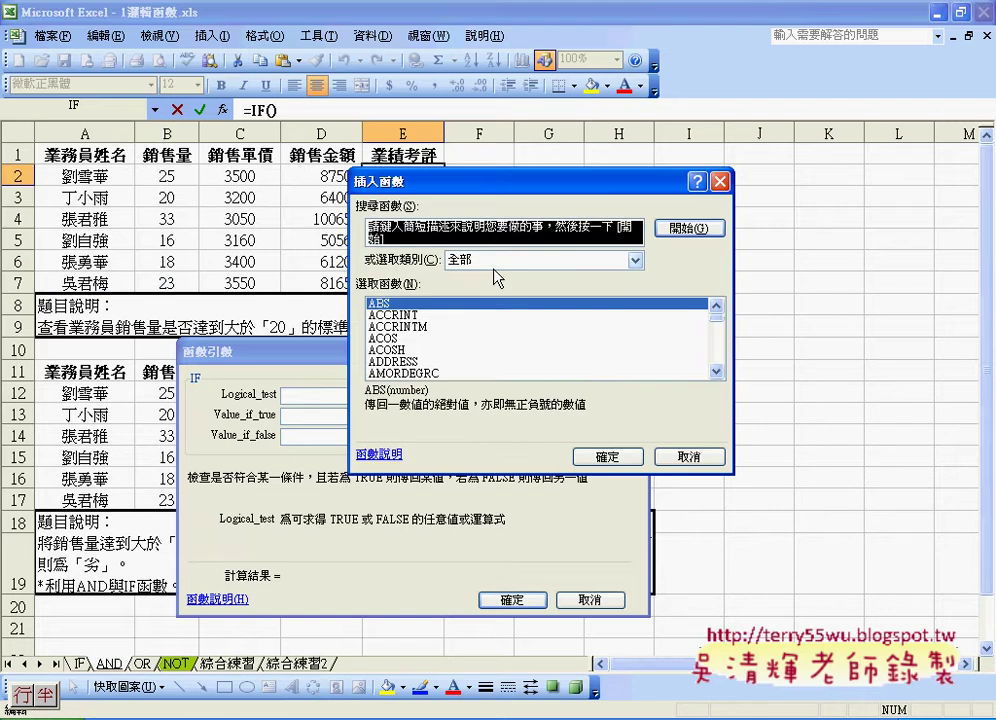
{"action": "left_click", "coordinate": [458, 325]}
{"action": "type", "text": "a"}
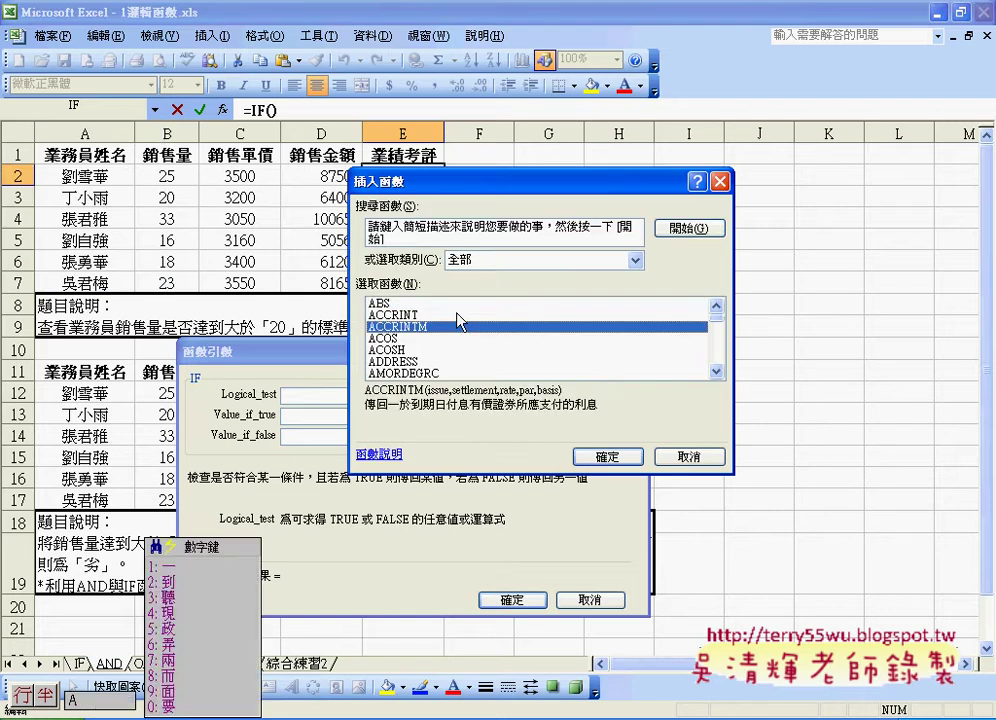
{"action": "key", "text": "ctrl+space"}
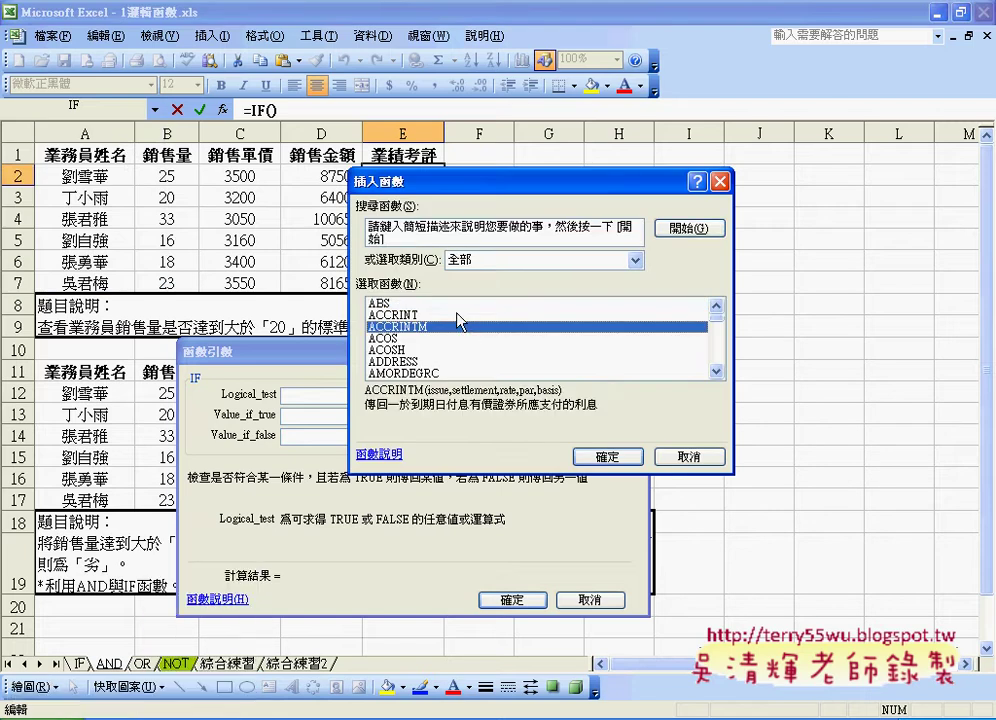
{"action": "key", "text": "a"}
{"action": "key", "text": "a"}
{"action": "key", "text": "a"}
{"action": "key", "text": "a"}
{"action": "key", "text": "a"}
{"action": "key", "text": "a"}
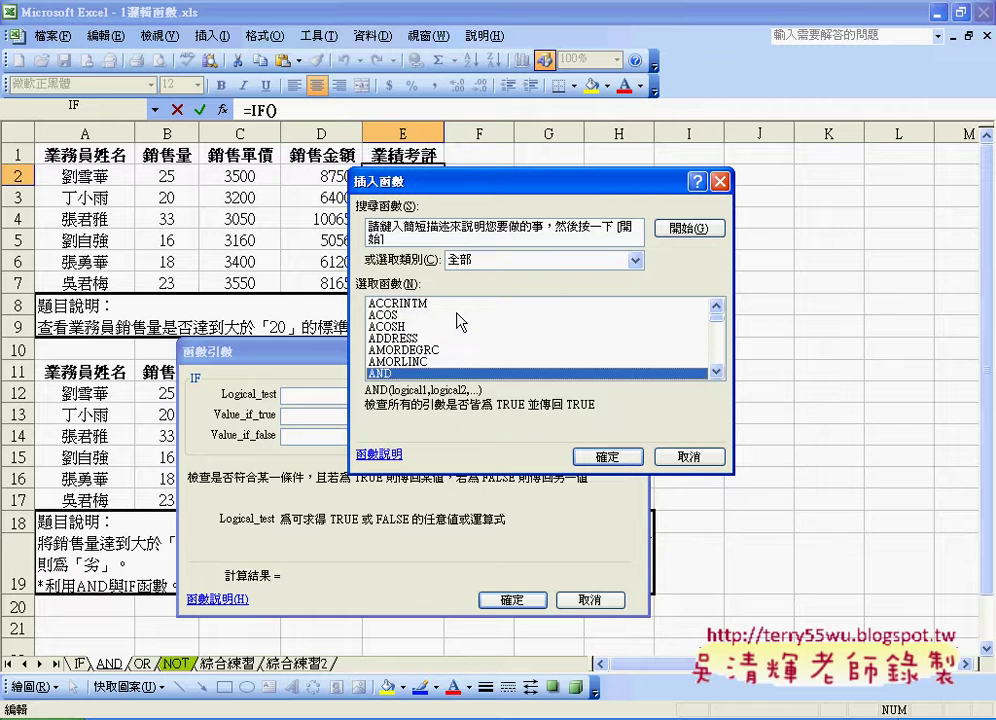
{"action": "left_click", "coordinate": [605, 456]}
{"action": "left_click_drag", "start_coordinate": [320, 352], "coordinate": [445, 175]}
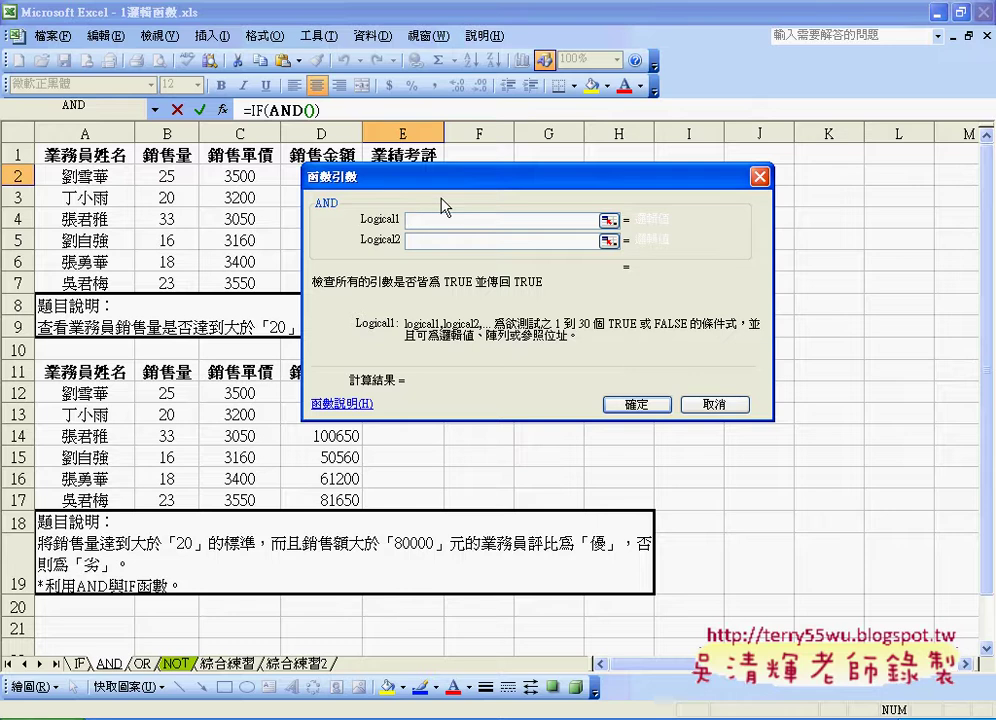
Set the AND function's Logical1 condition to B2>20, with its dialog moved clear of the first table.
{"action": "mouse_move", "coordinate": [399, 225]}
{"action": "left_mouse_down"}
{"action": "mouse_move", "coordinate": [363, 226]}
{"action": "mouse_move", "coordinate": [401, 243]}
{"action": "mouse_move", "coordinate": [403, 267]}
{"action": "mouse_move", "coordinate": [370, 296]}
{"action": "left_mouse_up"}
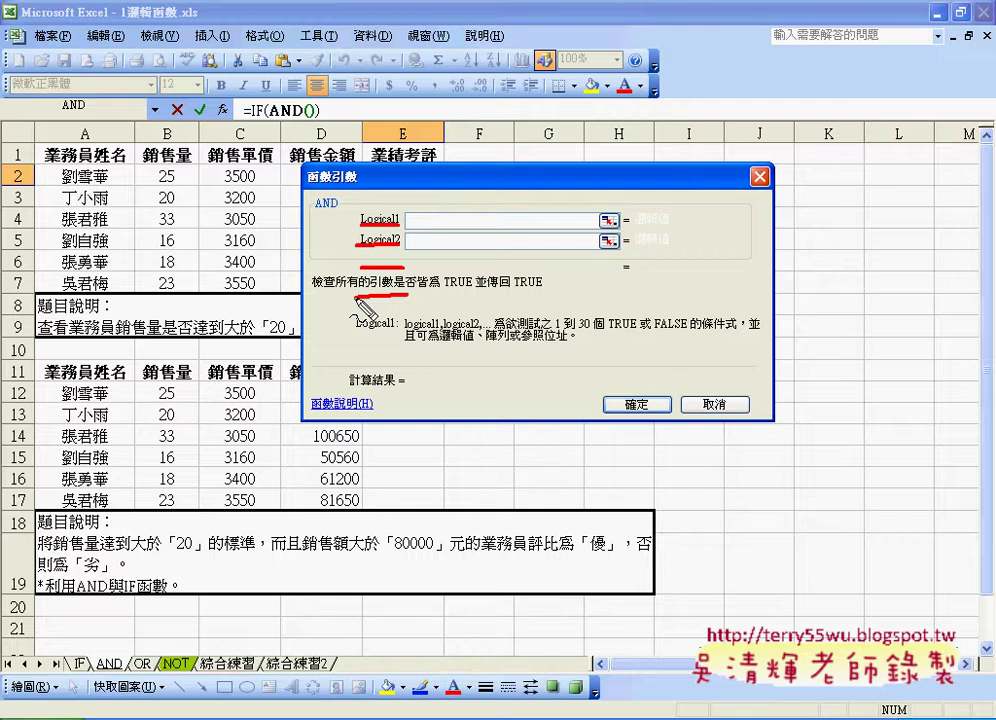
{"action": "key", "text": "Escape"}
{"action": "mouse_move", "coordinate": [621, 185]}
{"action": "left_mouse_down"}
{"action": "mouse_move", "coordinate": [537, 322]}
{"action": "mouse_move", "coordinate": [516, 321]}
{"action": "left_mouse_up"}
{"action": "left_click_drag", "start_coordinate": [338, 319], "coordinate": [280, 376]}
{"action": "left_click", "coordinate": [172, 177]}
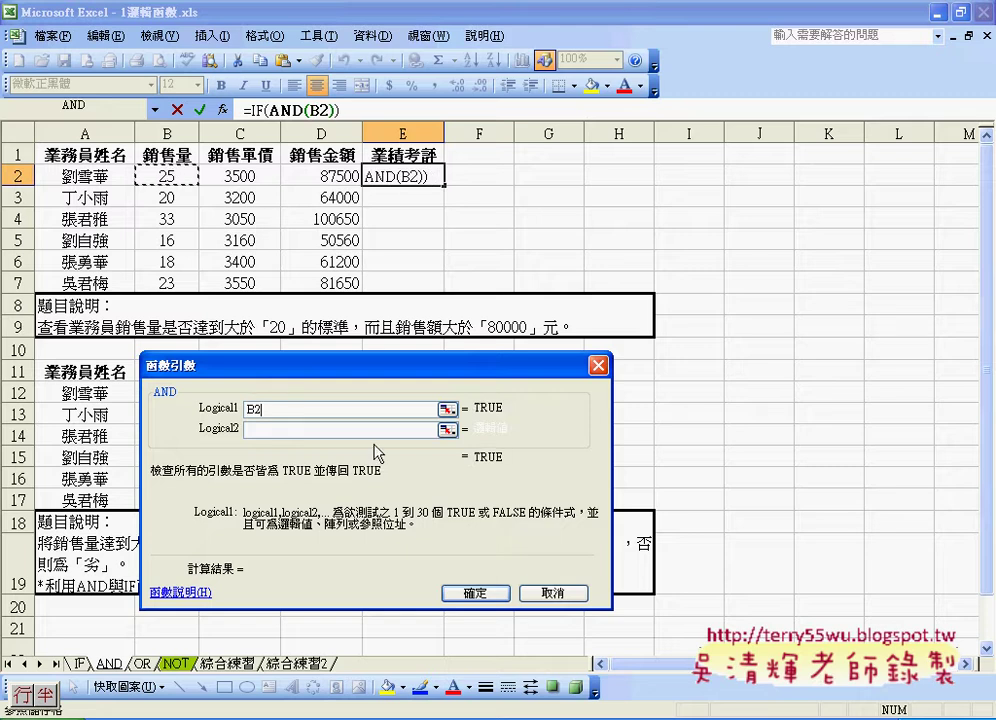
{"action": "type", "text": ">20"}
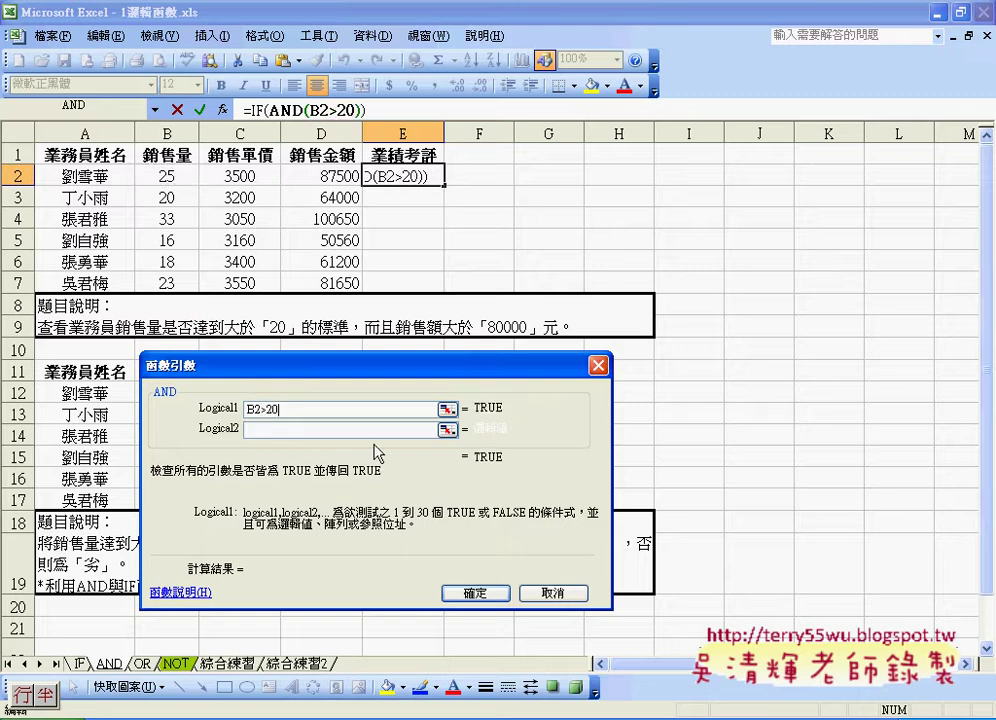
Set the AND function's Logical2 condition to D2>80000 and try to confirm the formula.
{"action": "left_click", "coordinate": [264, 432]}
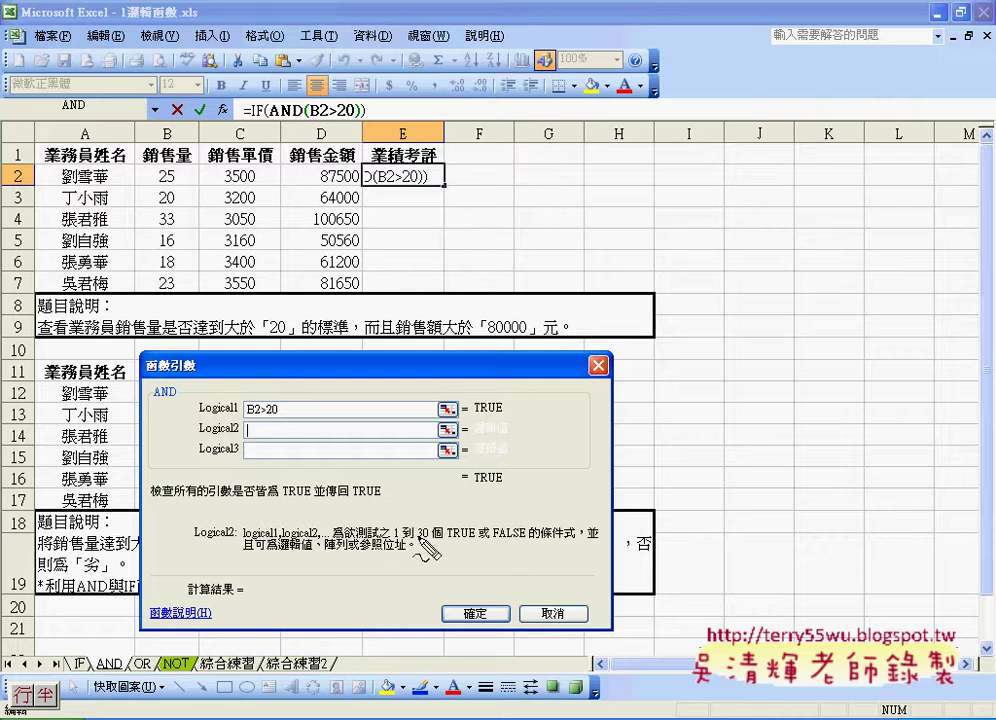
{"action": "left_click_drag", "start_coordinate": [416, 543], "coordinate": [444, 547]}
{"action": "key", "text": "Escape"}
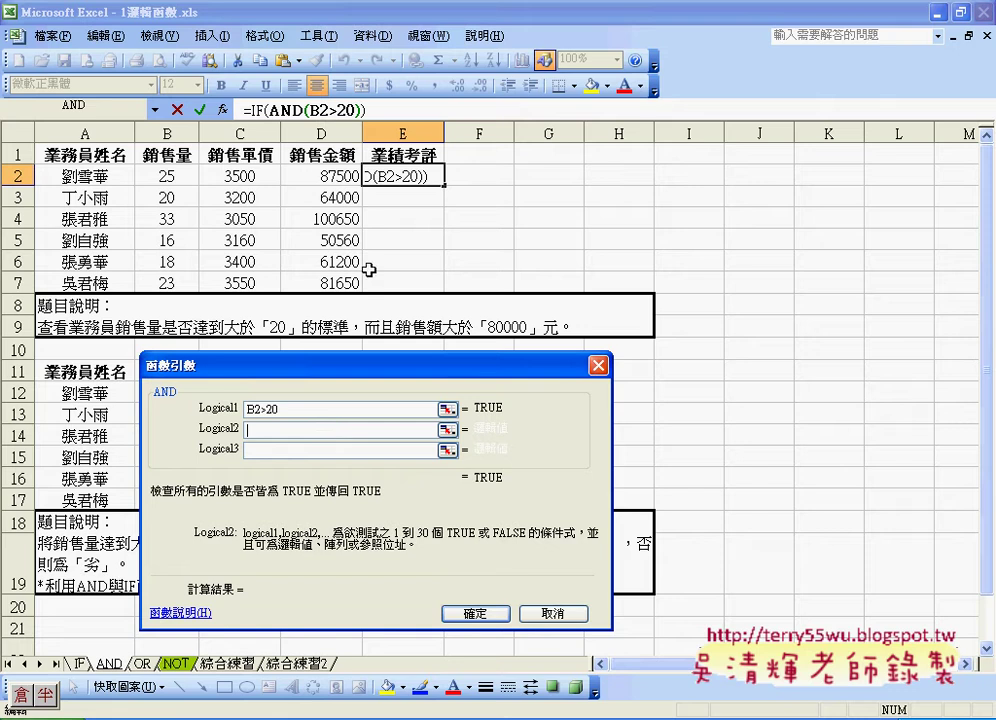
{"action": "left_click", "coordinate": [322, 175]}
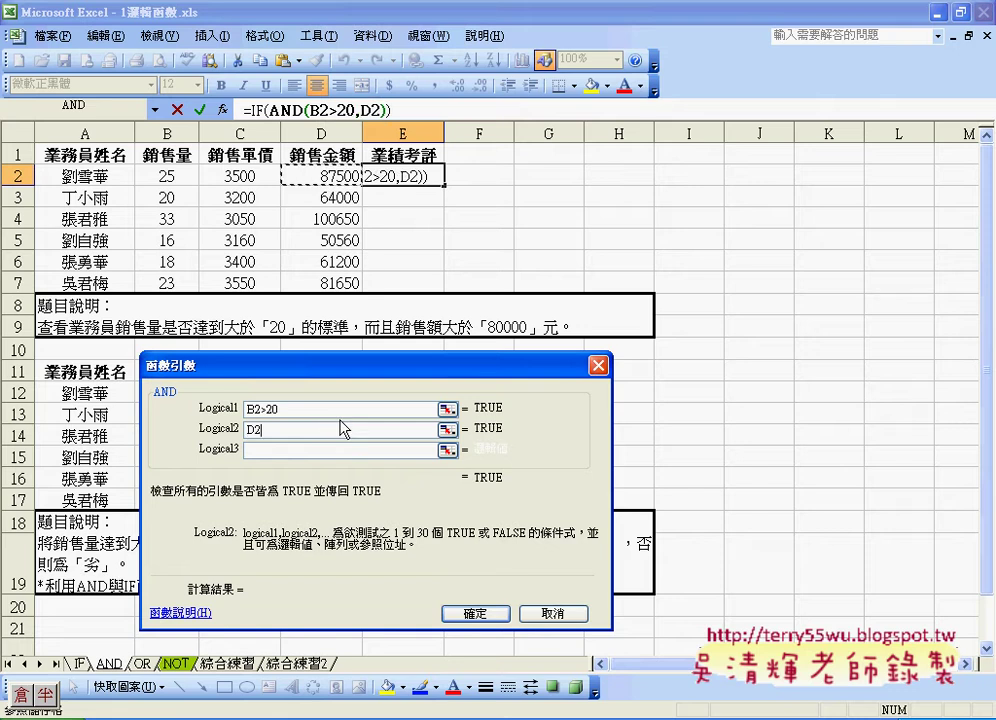
{"action": "type", "text": ">80000"}
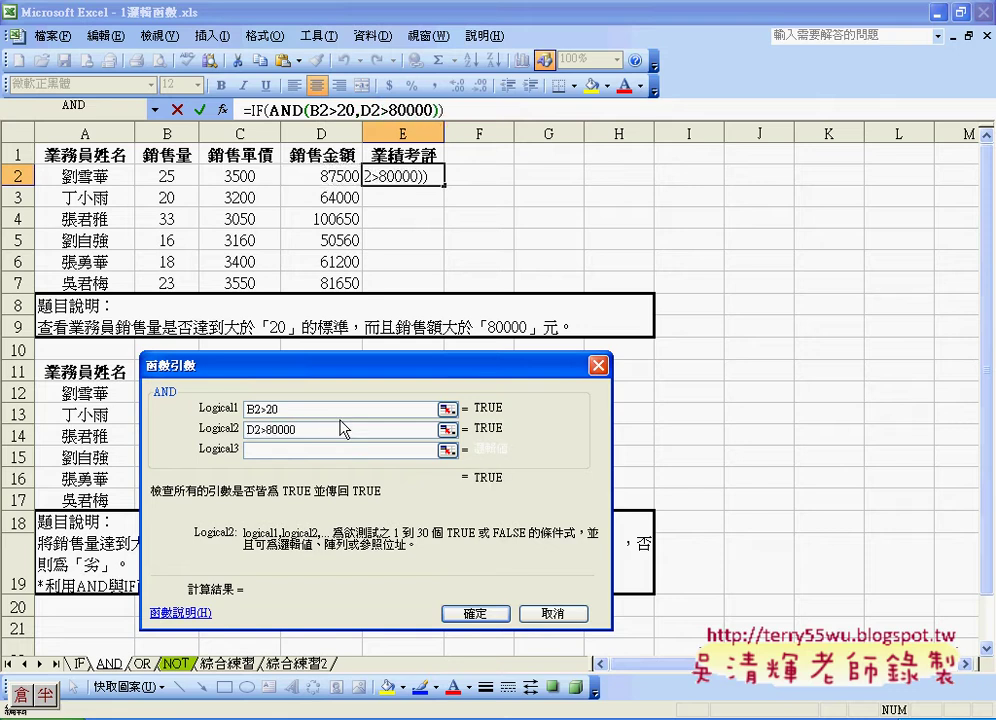
{"action": "left_click", "coordinate": [329, 409]}
{"action": "left_click", "coordinate": [482, 617]}
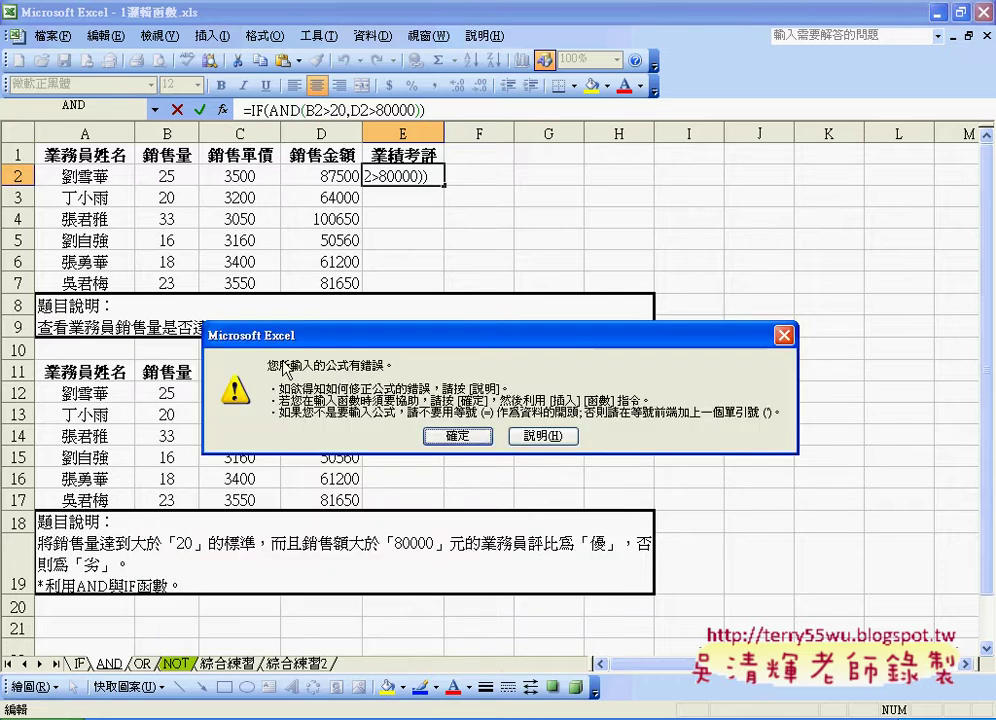
{"action": "left_click", "coordinate": [457, 436]}
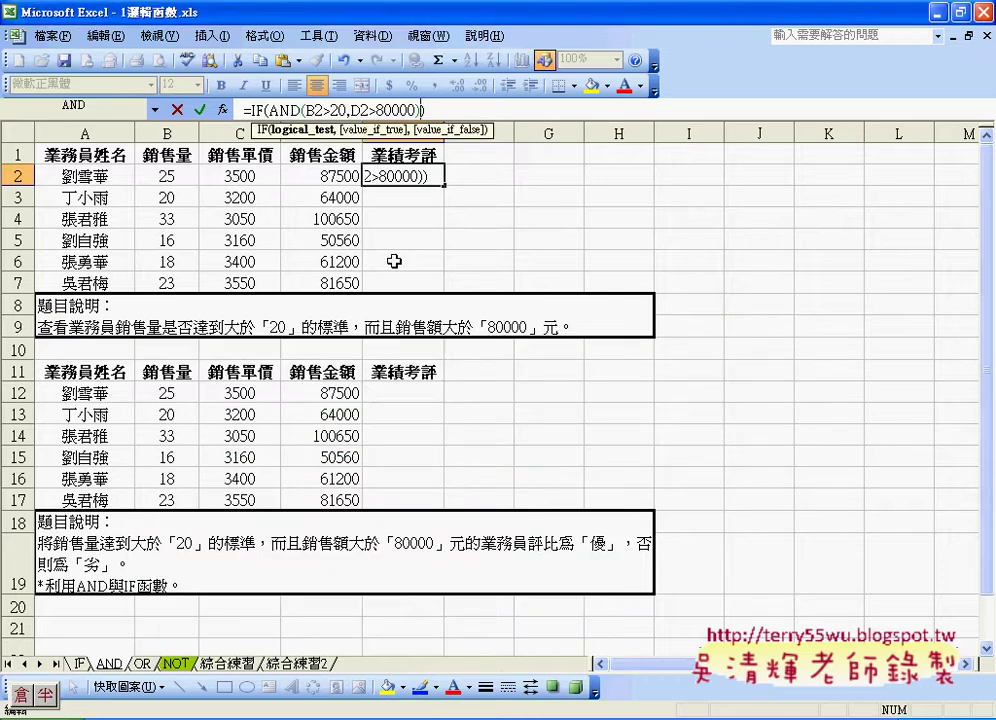
Complete the IF function's arguments in E2 with "是" for Value_if_true and "否" for Value_if_false.
{"action": "left_click", "coordinate": [222, 109]}
{"action": "left_click_drag", "start_coordinate": [216, 162], "coordinate": [420, 403]}
{"action": "left_click", "coordinate": [389, 355]}
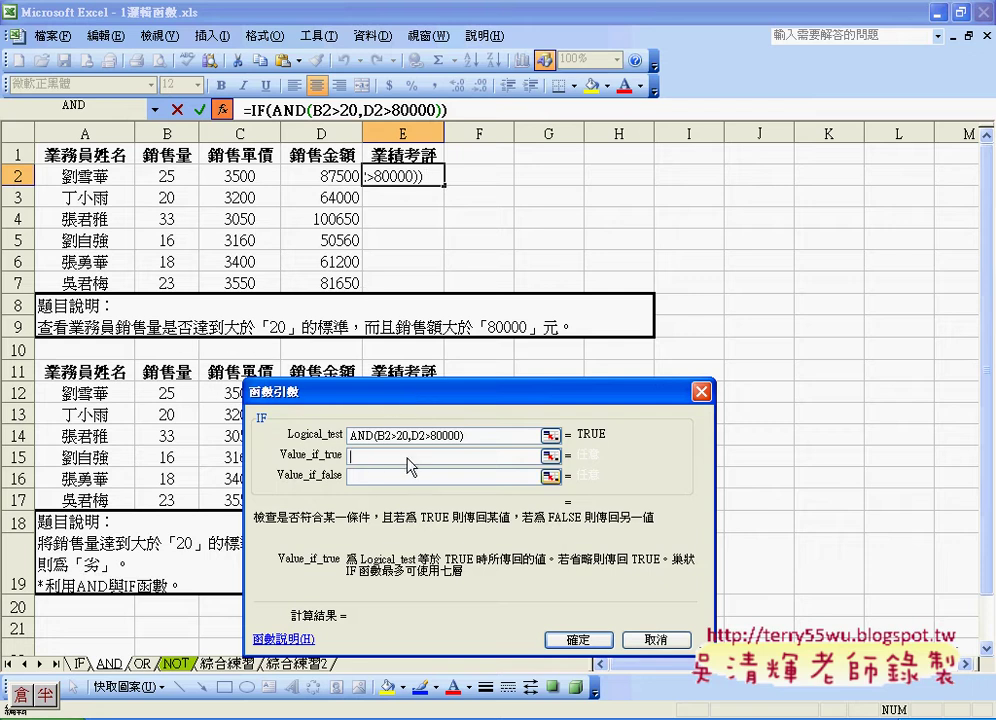
{"action": "type", "text": "/"}
{"action": "key", "text": "BackSpace"}
{"action": "key", "text": "ctrl+space"}
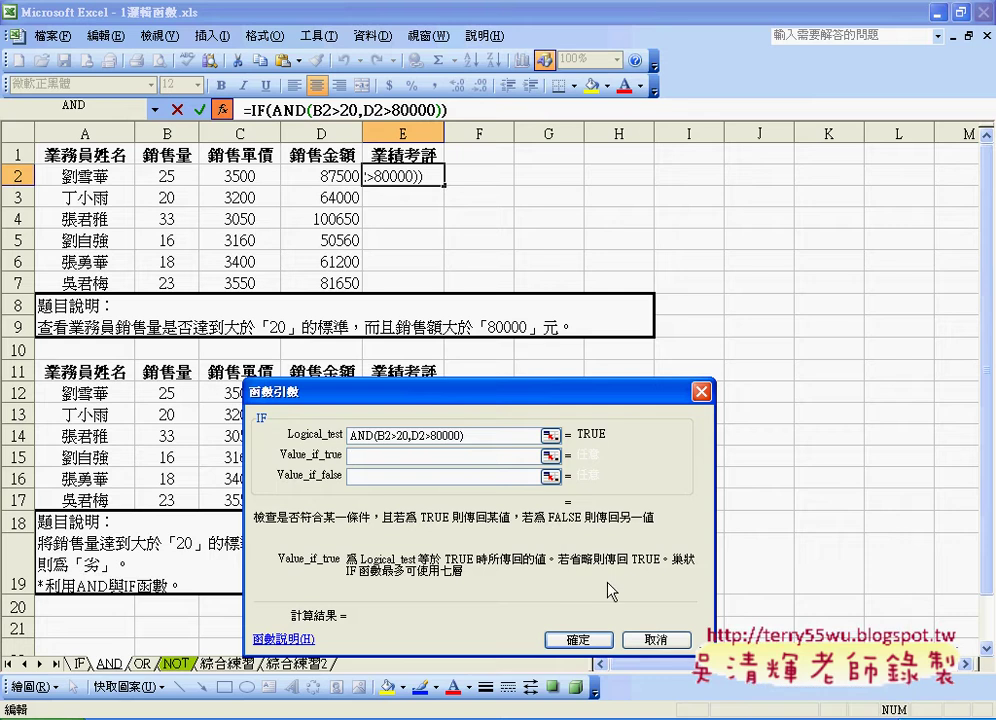
{"action": "type", "text": "是"}
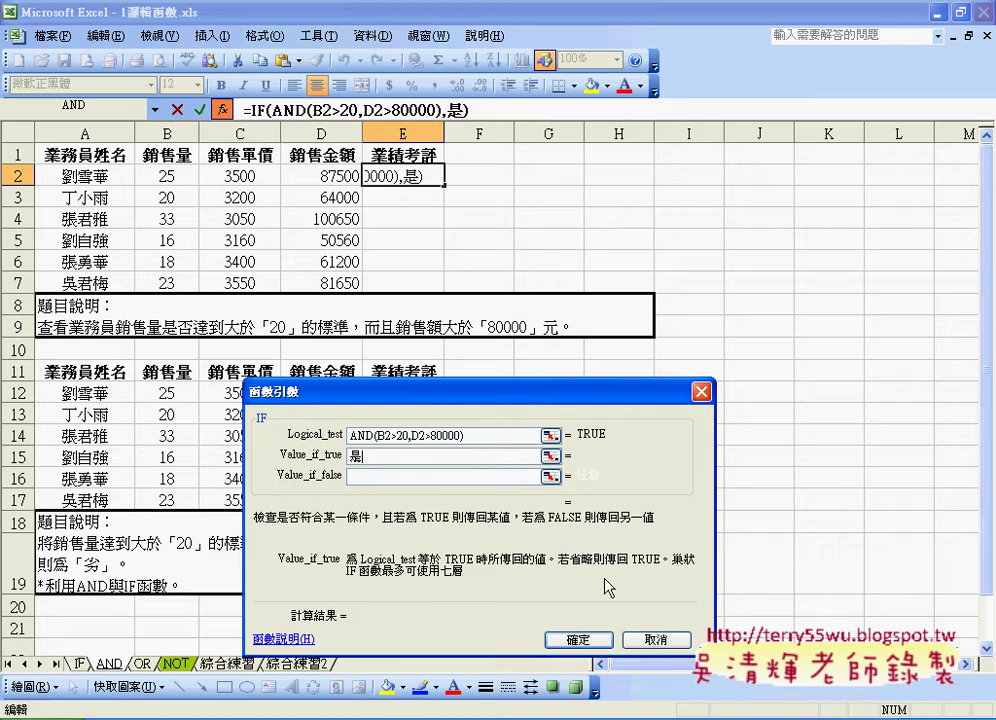
{"action": "key", "text": "Tab"}
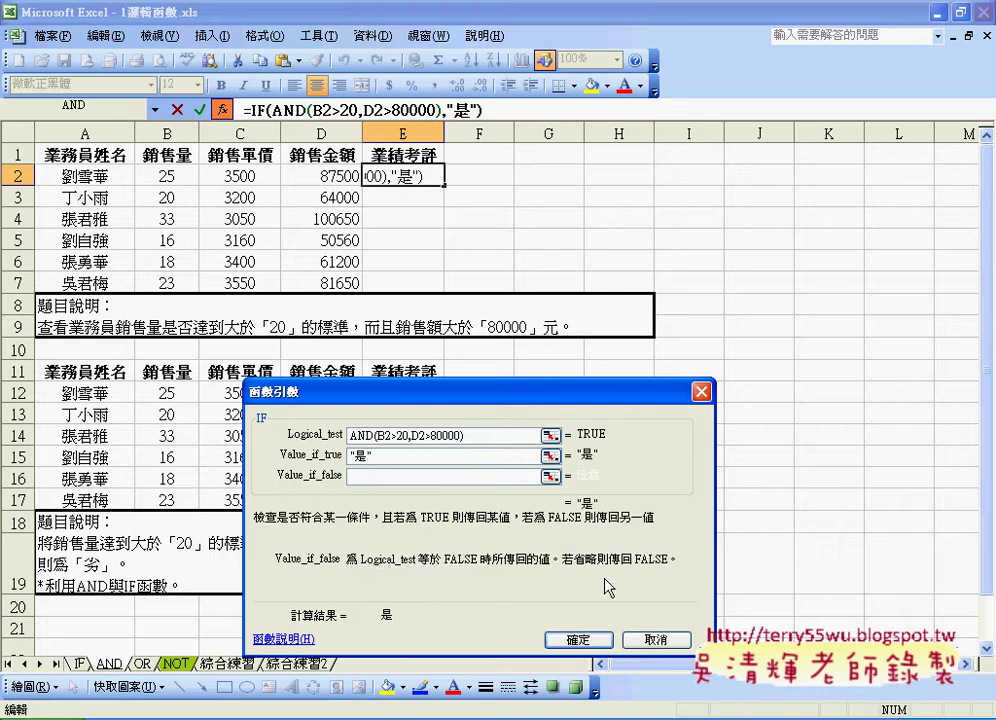
{"action": "type", "text": "否"}
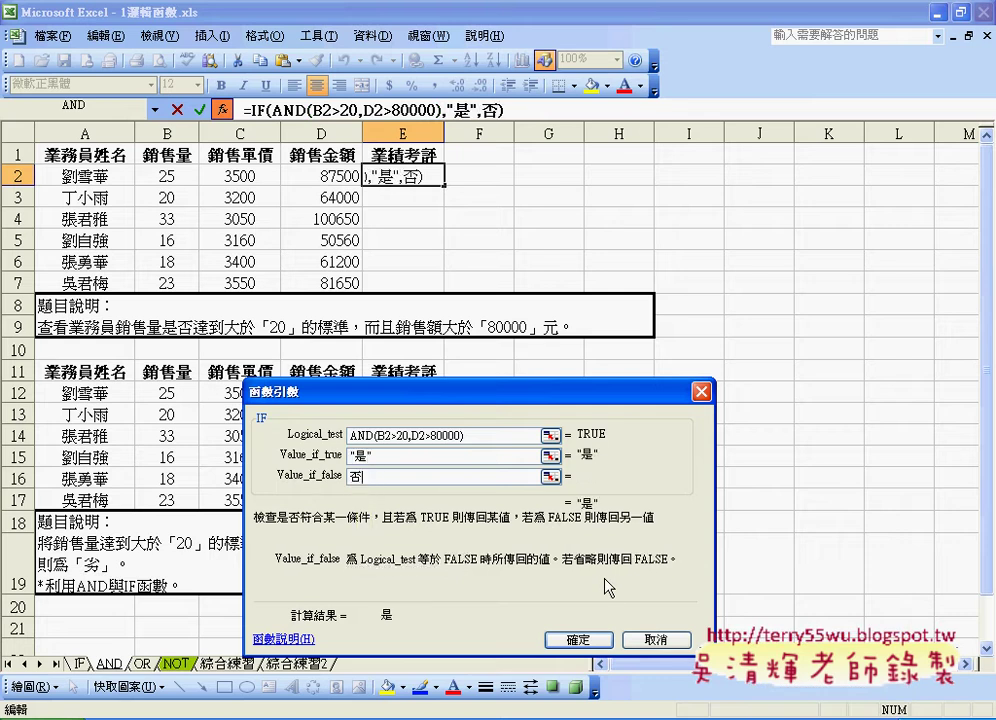
{"action": "left_click", "coordinate": [410, 459]}
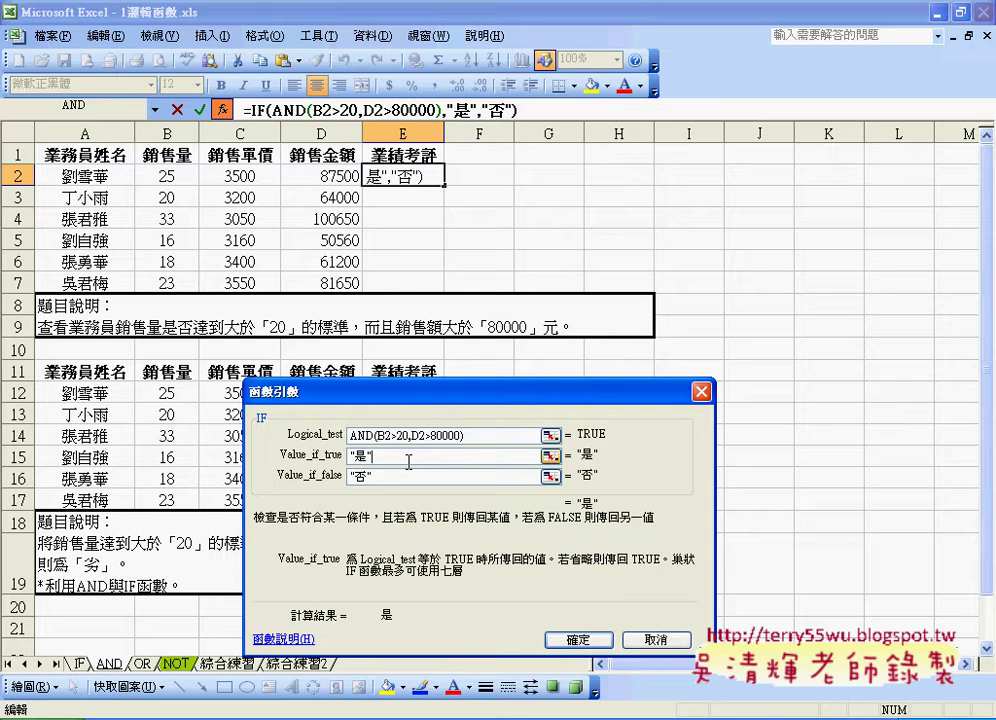
{"action": "left_click", "coordinate": [585, 632]}
Fill the E2 formula down through E7 and review the filled cells one by one.
{"action": "left_click_drag", "start_coordinate": [444, 185], "coordinate": [442, 289]}
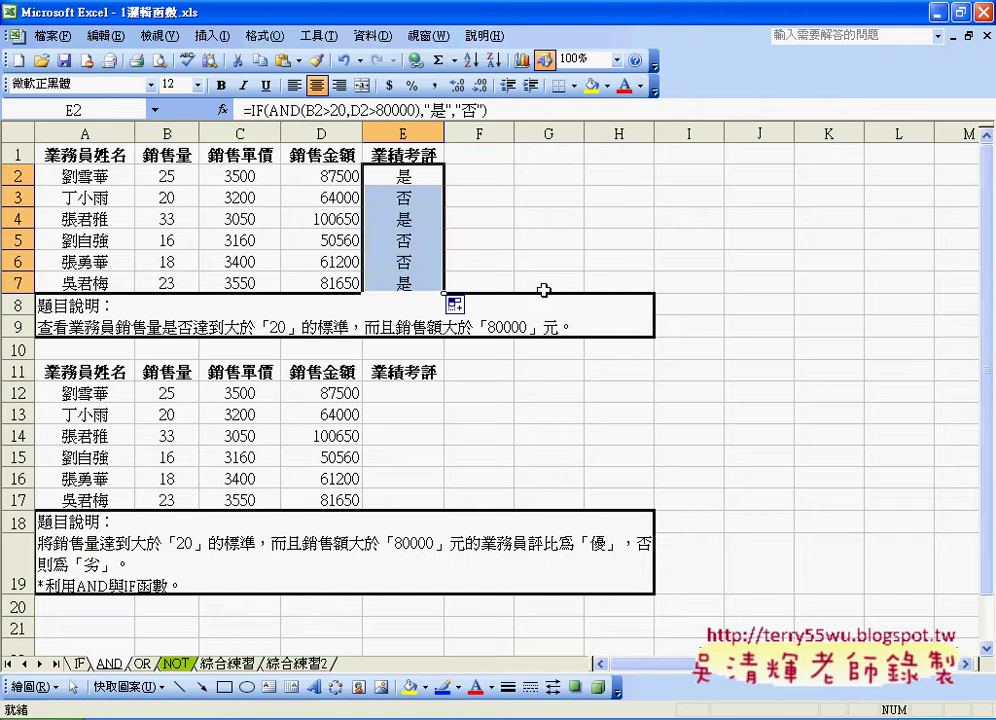
{"action": "left_click", "coordinate": [418, 192]}
{"action": "left_click", "coordinate": [410, 218]}
{"action": "left_click", "coordinate": [409, 240]}
{"action": "left_click", "coordinate": [409, 262]}
{"action": "left_click", "coordinate": [413, 295]}
{"action": "left_click_drag", "start_coordinate": [413, 295], "coordinate": [404, 176]}
{"action": "left_click", "coordinate": [404, 176]}
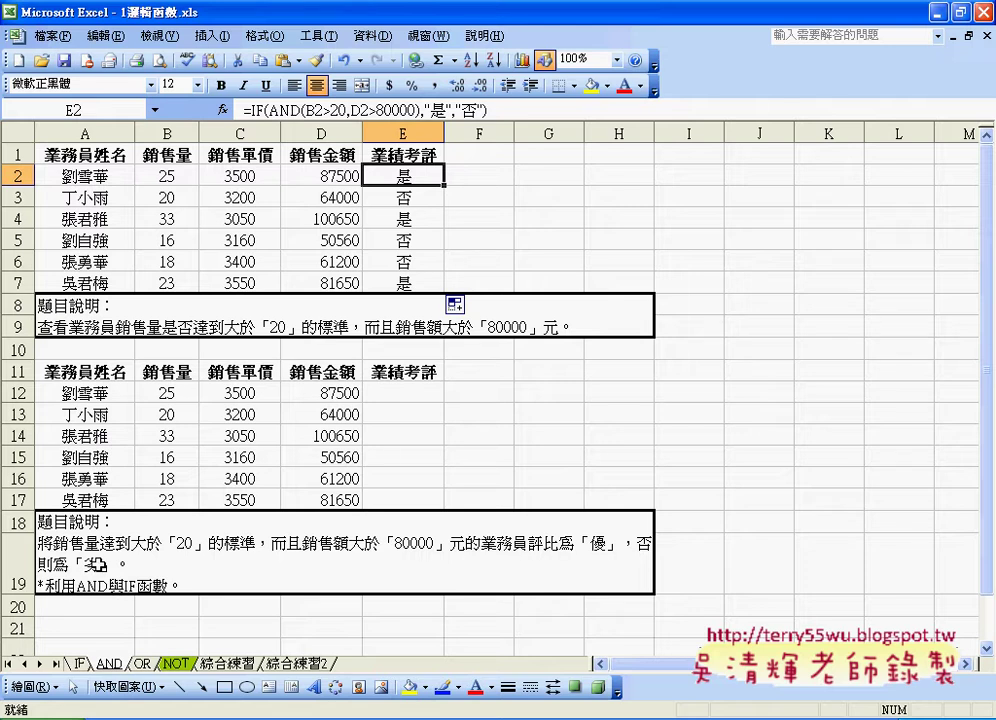
Select cell E12, the first 業績考評 cell of the second table.
{"action": "left_click", "coordinate": [410, 394]}
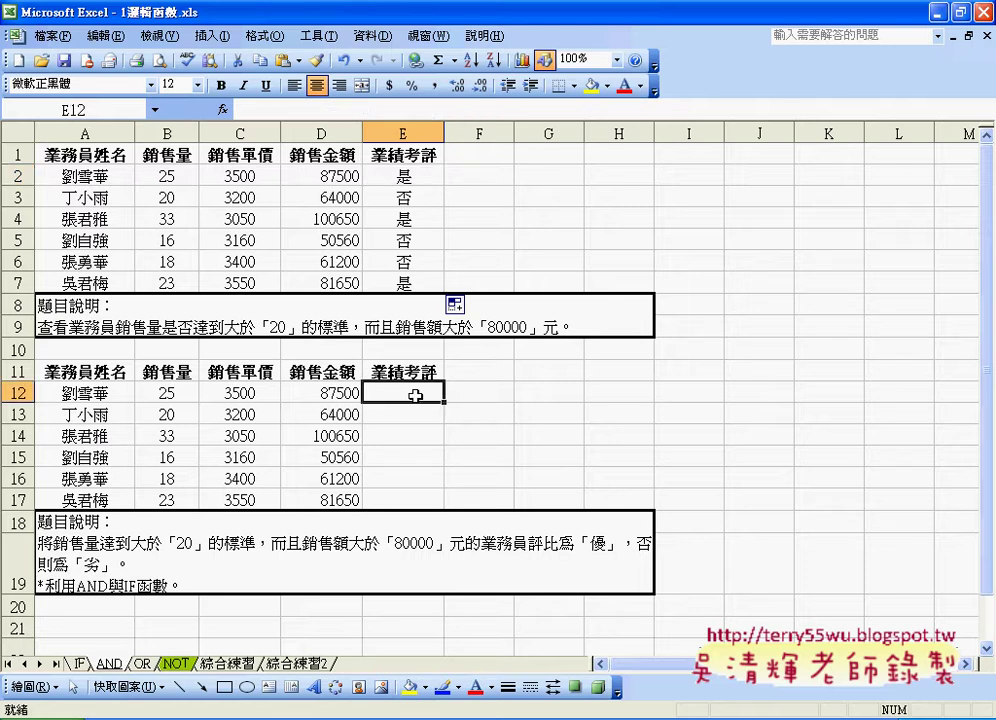